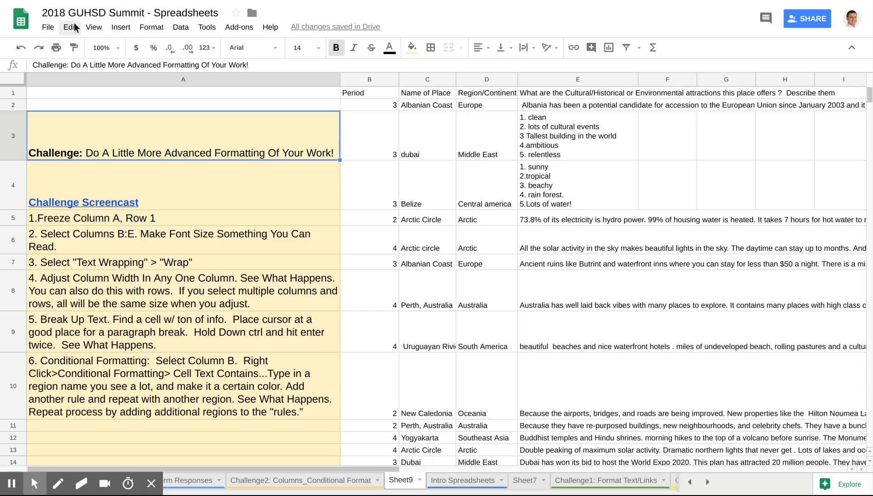
- Freeze column A and row 1 of the sheet
{"action": "left_click", "coordinate": [150, 220]}
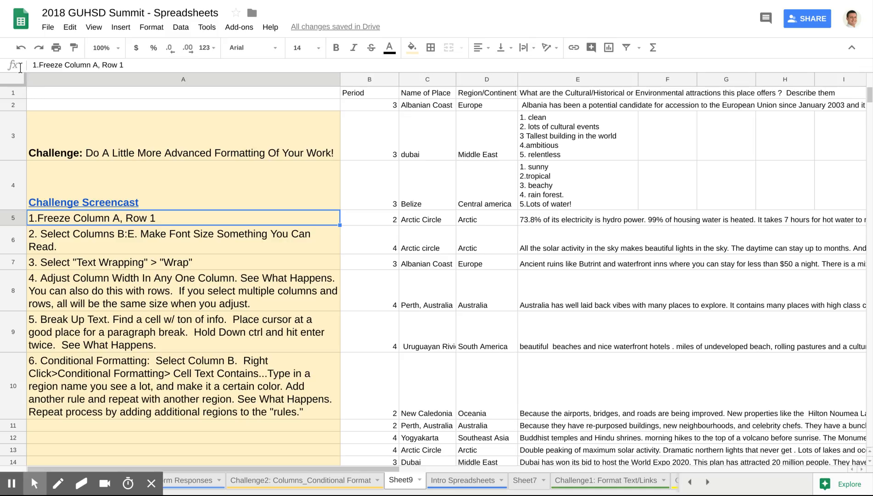
{"action": "left_click_drag", "start_coordinate": [22, 80], "coordinate": [342, 90]}
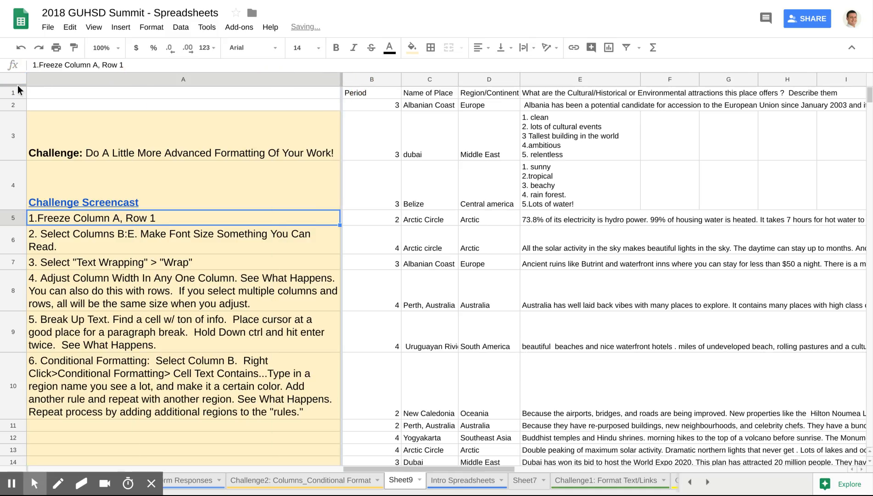
{"action": "mouse_move", "coordinate": [16, 85]}
{"action": "left_mouse_down"}
{"action": "mouse_move", "coordinate": [15, 103]}
{"action": "mouse_move", "coordinate": [11, 94]}
{"action": "left_mouse_up"}
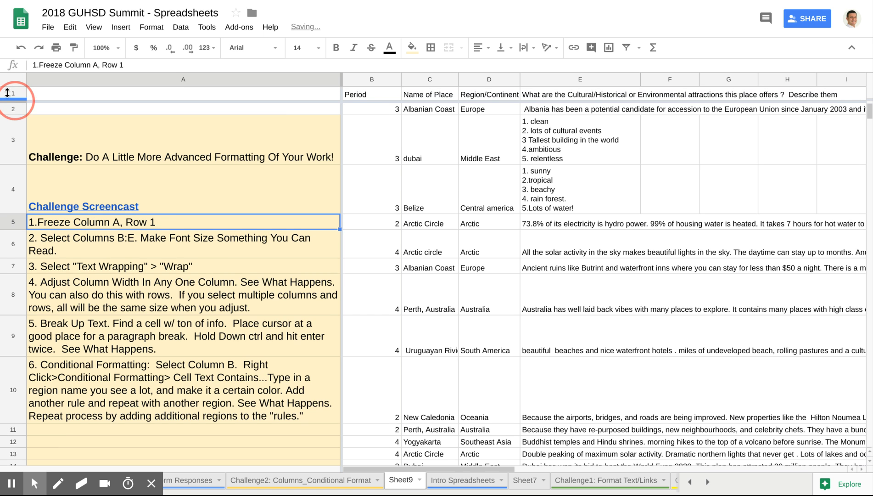
- Examine how the frozen header row and instruction column behave while moving down and across the sheet
{"action": "scroll", "coordinate": [416, 173], "scroll_direction": "down", "scroll_amount": 10}
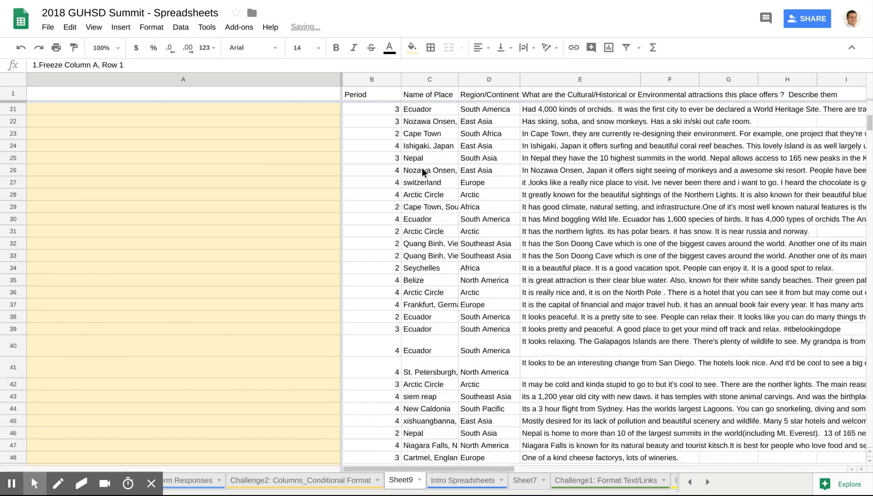
{"action": "scroll", "coordinate": [421, 168], "scroll_direction": "up", "scroll_amount": 10}
{"action": "key", "text": "Right"}
{"action": "key", "text": "Right"}
{"action": "key", "text": "Right"}
{"action": "key", "text": "Right"}
{"action": "key", "text": "Right"}
{"action": "key", "text": "Right"}
{"action": "key", "text": "Right"}
{"action": "key", "text": "Right"}
{"action": "key", "text": "Right"}
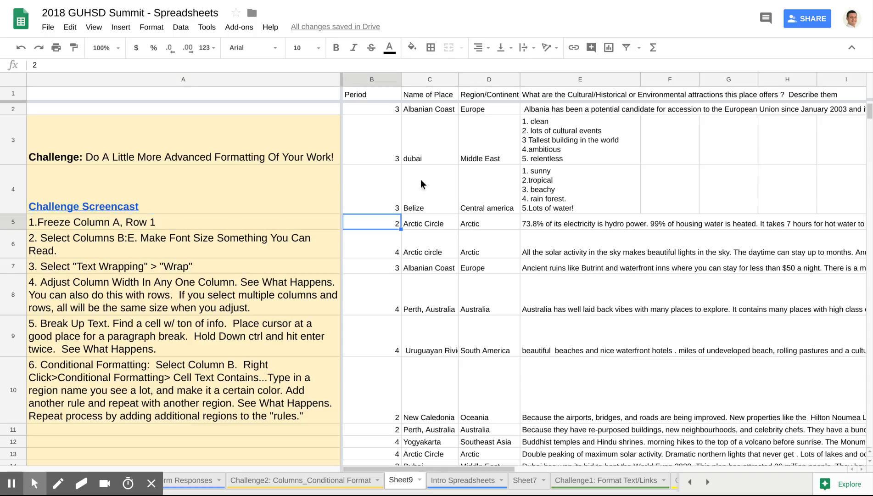
{"action": "key", "text": "Left"}
{"action": "key", "text": "Left"}
{"action": "key", "text": "Left"}
{"action": "key", "text": "Left"}
{"action": "key", "text": "Left"}
{"action": "key", "text": "Left"}
{"action": "key", "text": "Left"}
{"action": "key", "text": "Left"}
{"action": "key", "text": "Left"}
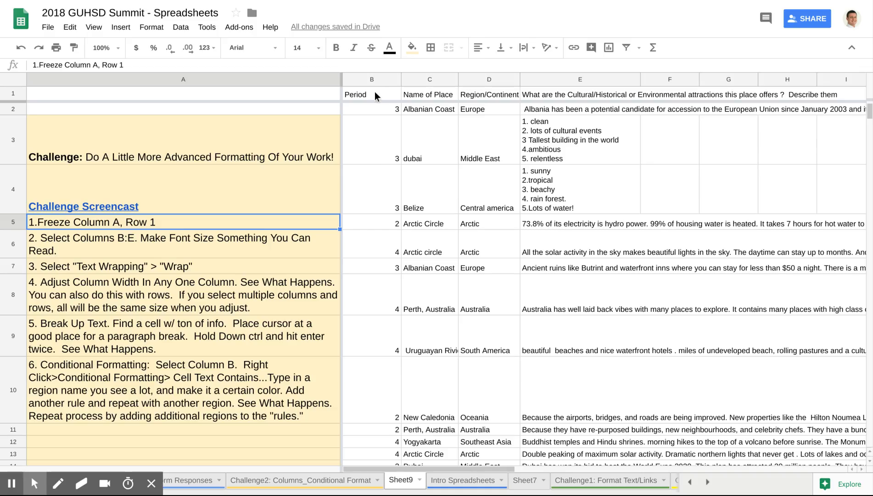
- Set the font size of columns B through E to 14
{"action": "left_click_drag", "start_coordinate": [372, 79], "coordinate": [552, 84]}
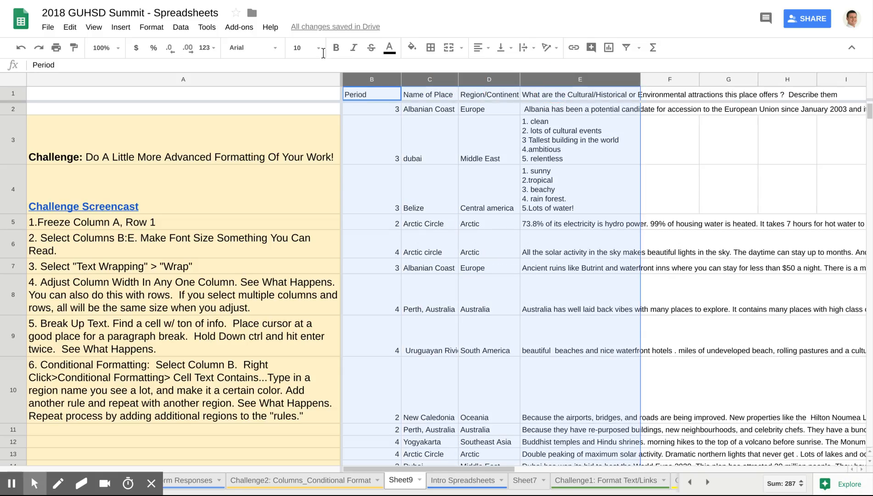
{"action": "left_click", "coordinate": [307, 47]}
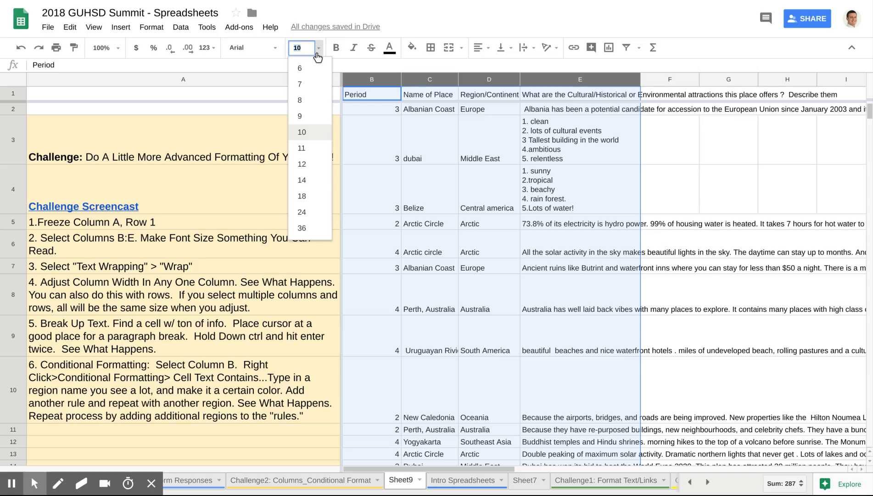
{"action": "left_click", "coordinate": [308, 180]}
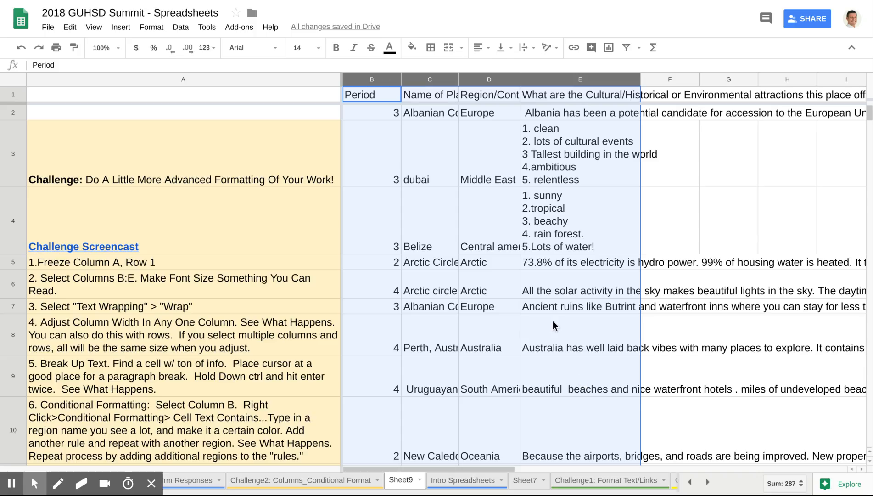
- Apply text wrapping to the whole attractions description column, E
{"action": "left_click", "coordinate": [579, 154]}
{"action": "left_click", "coordinate": [574, 79]}
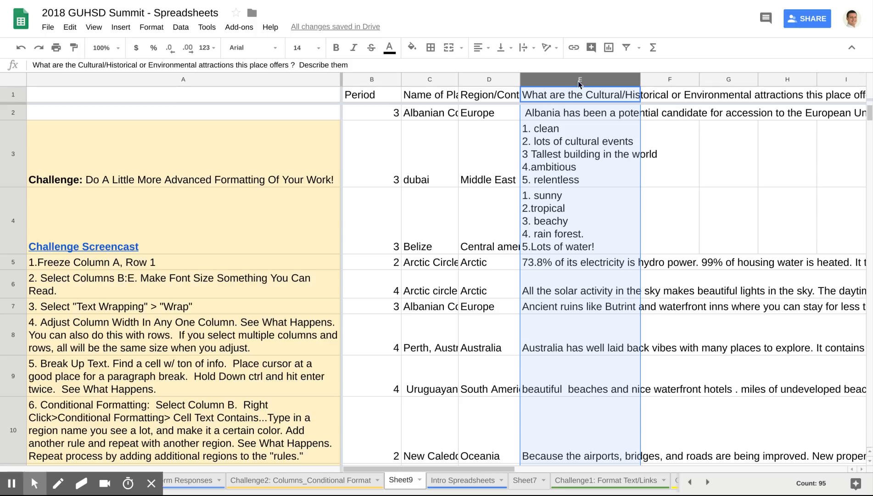
{"action": "left_click", "coordinate": [526, 48]}
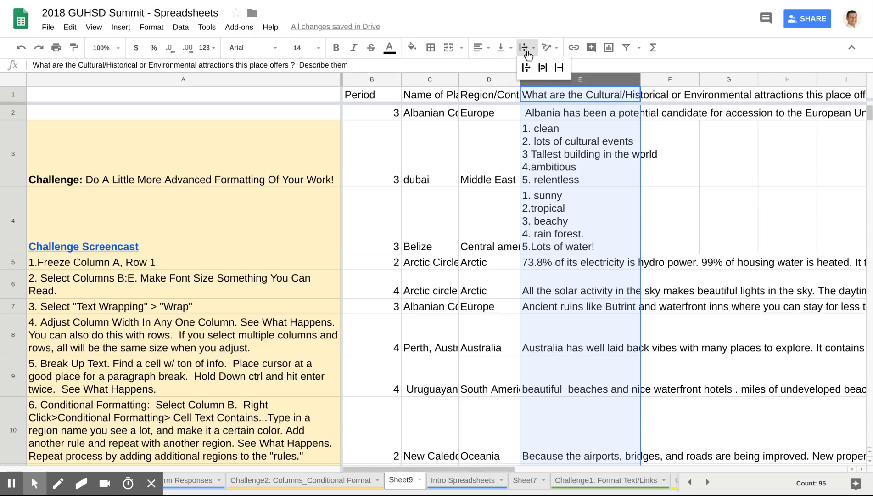
{"action": "left_click", "coordinate": [538, 69]}
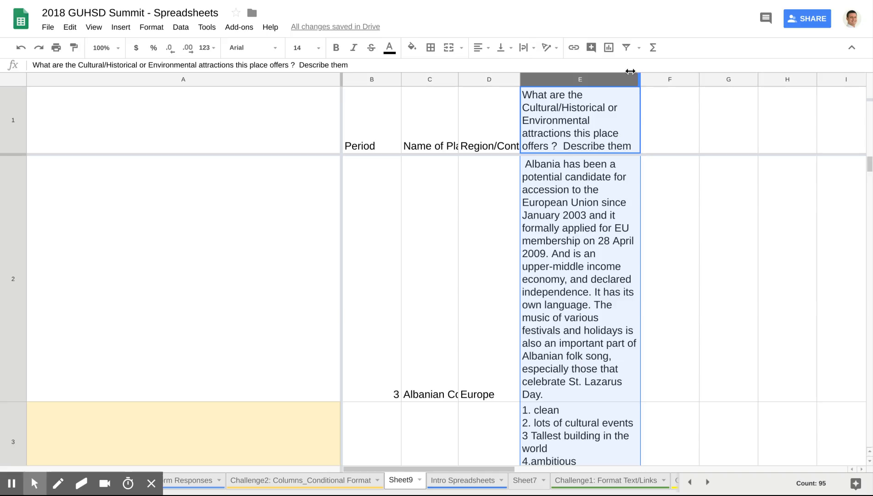
- Widen column E to nearly three times its width so the wrapped descriptions take fewer lines
{"action": "left_click_drag", "start_coordinate": [640, 79], "coordinate": [854, 79]}
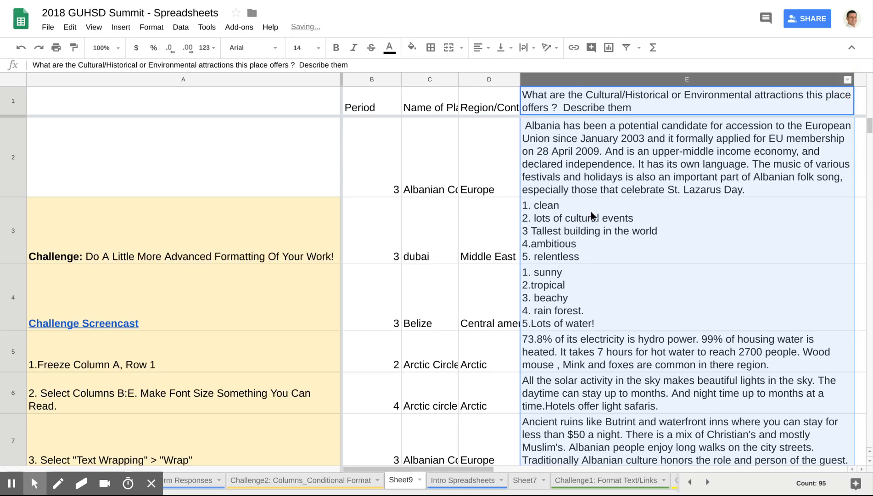
{"action": "scroll", "coordinate": [583, 211], "scroll_direction": "down", "scroll_amount": 3}
{"action": "scroll", "coordinate": [581, 214], "scroll_direction": "up", "scroll_amount": 3}
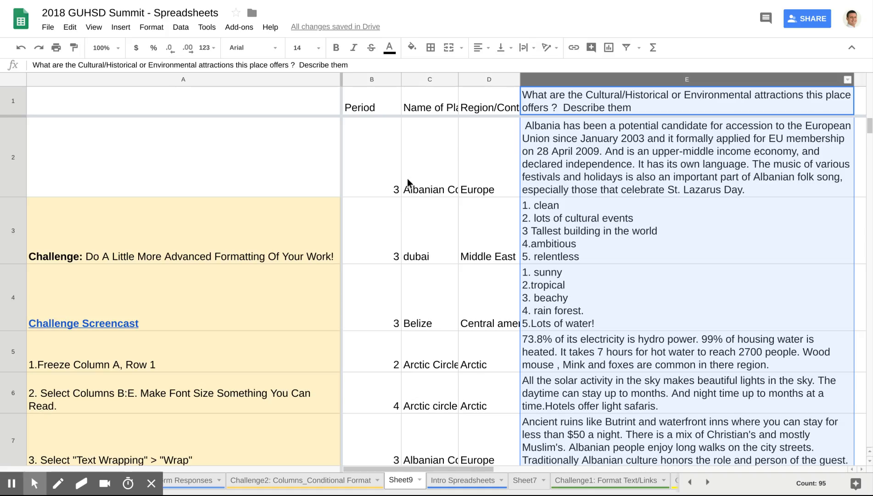
- Widen columns C and D together to the same width so the place and region entries have more room
{"action": "left_click", "coordinate": [446, 157]}
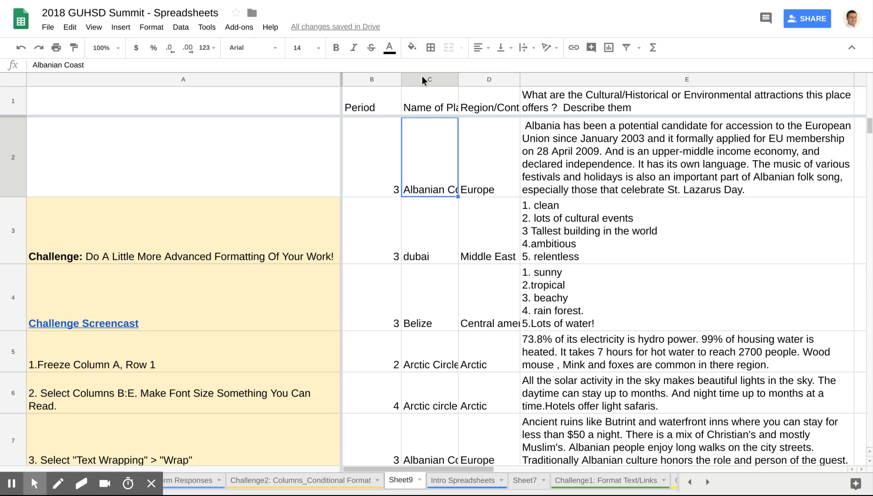
{"action": "left_click_drag", "start_coordinate": [421, 76], "coordinate": [483, 78]}
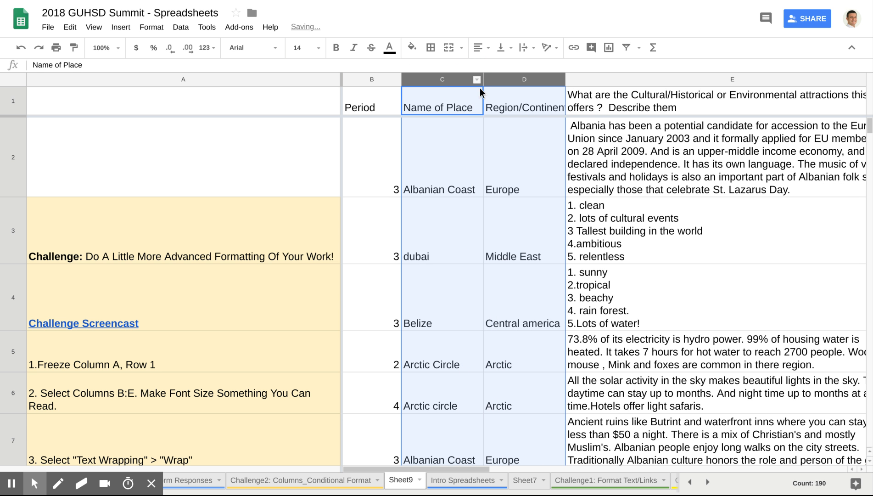
{"action": "scroll", "coordinate": [455, 250], "scroll_direction": "down", "scroll_amount": 10}
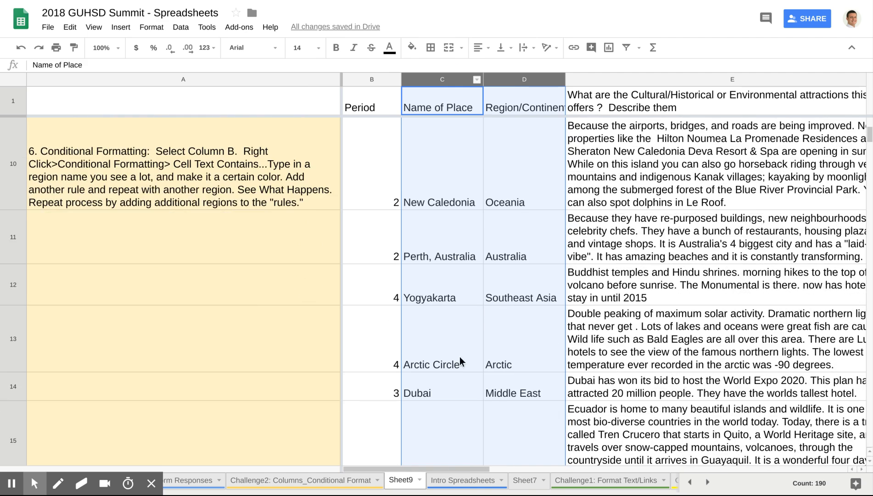
{"action": "scroll", "coordinate": [498, 381], "scroll_direction": "down", "scroll_amount": 2}
{"action": "scroll", "coordinate": [487, 353], "scroll_direction": "up", "scroll_amount": 10}
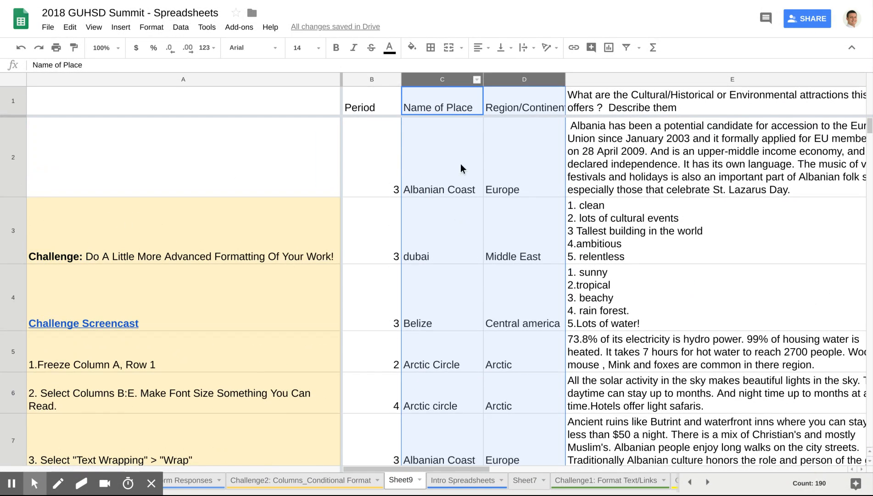
- Wrap the header text in B1:D1 and make the headers in B1:E1 bold
{"action": "left_click", "coordinate": [436, 100]}
{"action": "left_click_drag", "start_coordinate": [360, 98], "coordinate": [502, 103]}
{"action": "left_click", "coordinate": [526, 47]}
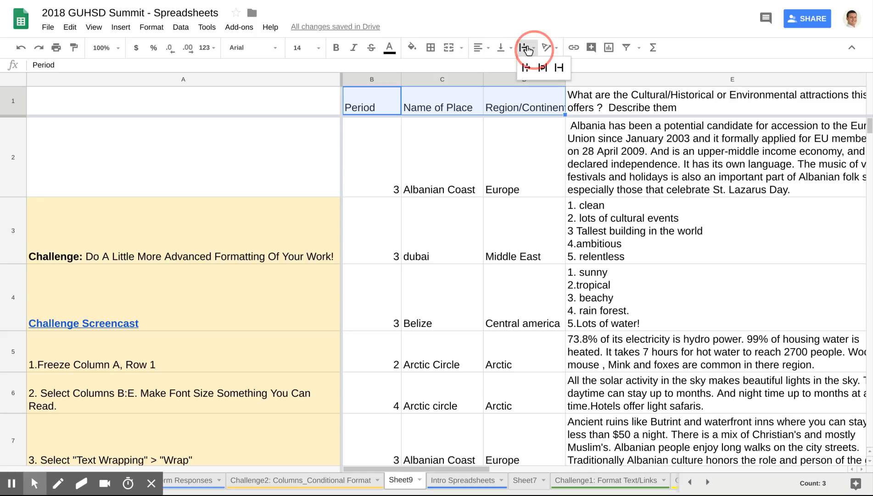
{"action": "left_click", "coordinate": [542, 65]}
{"action": "left_click_drag", "start_coordinate": [377, 109], "coordinate": [611, 110]}
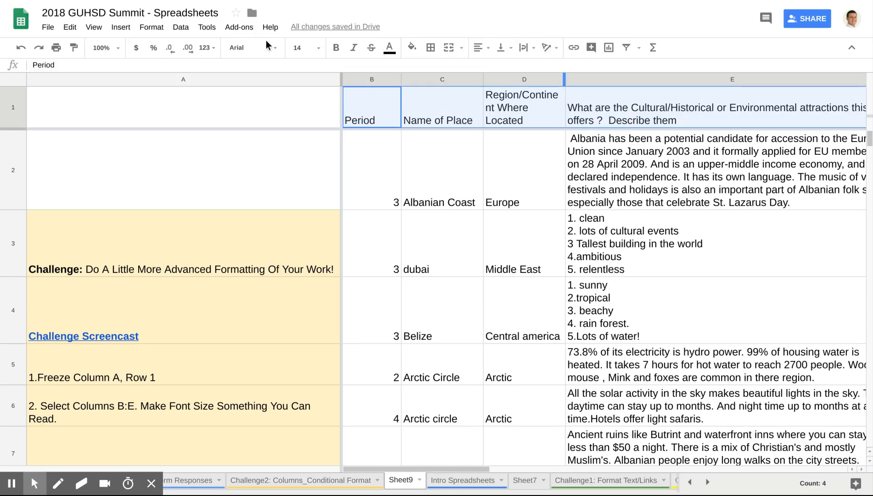
{"action": "left_click", "coordinate": [336, 47]}
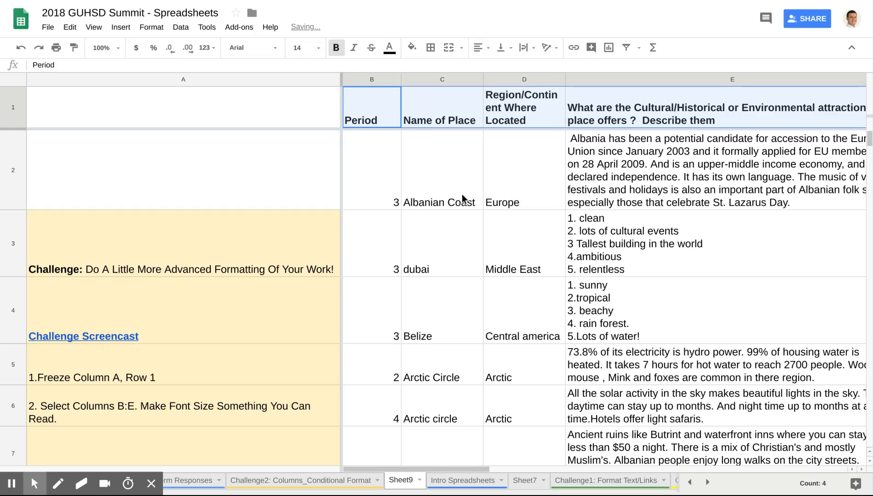
- Insert a paragraph break with a blank line before "The sun is above the horizon" in the Arctic Circle description in E50
{"action": "scroll", "coordinate": [461, 195], "scroll_direction": "down", "scroll_amount": 5}
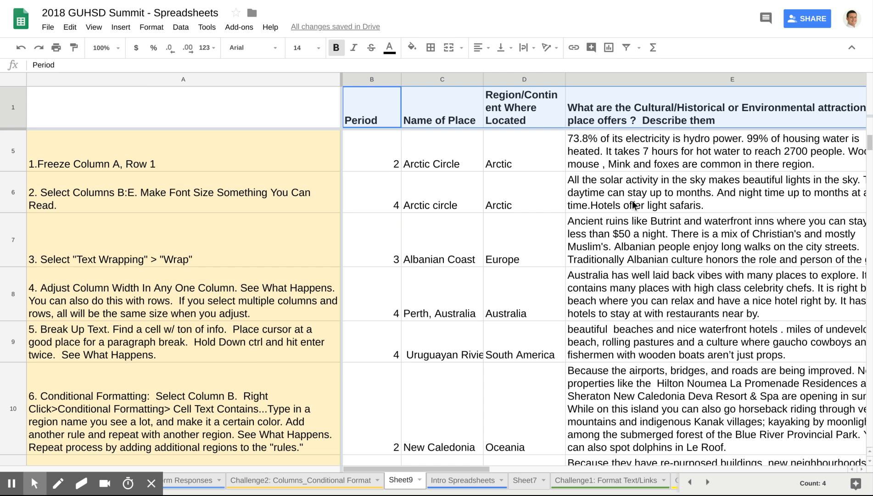
{"action": "scroll", "coordinate": [577, 257], "scroll_direction": "down", "scroll_amount": 5}
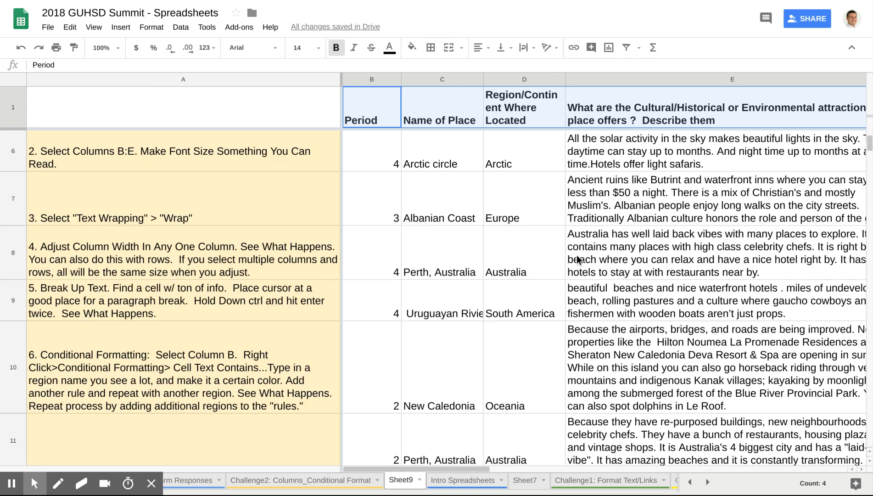
{"action": "scroll", "coordinate": [578, 247], "scroll_direction": "down", "scroll_amount": 6}
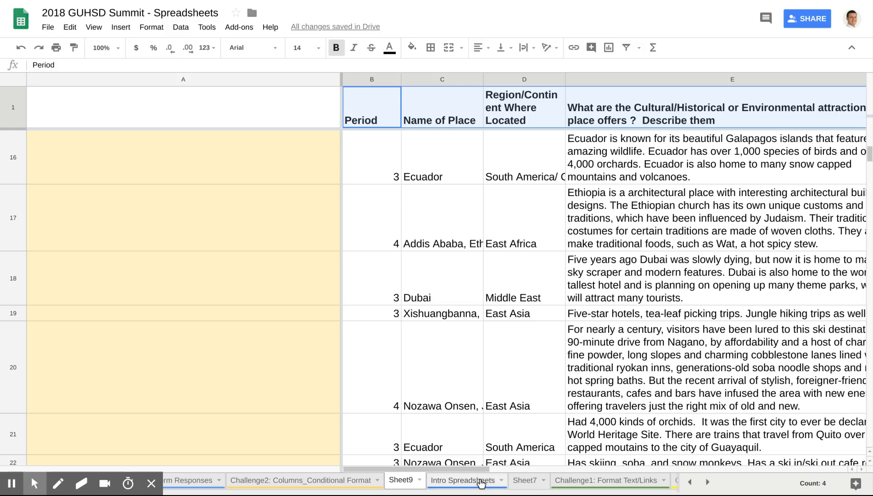
{"action": "left_click", "coordinate": [859, 467]}
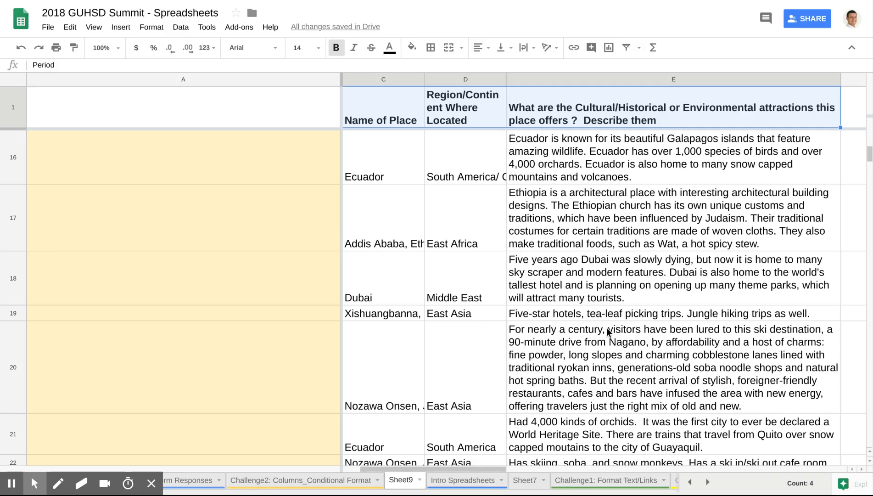
{"action": "scroll", "coordinate": [597, 287], "scroll_direction": "down", "scroll_amount": 3}
{"action": "scroll", "coordinate": [596, 283], "scroll_direction": "down", "scroll_amount": 10}
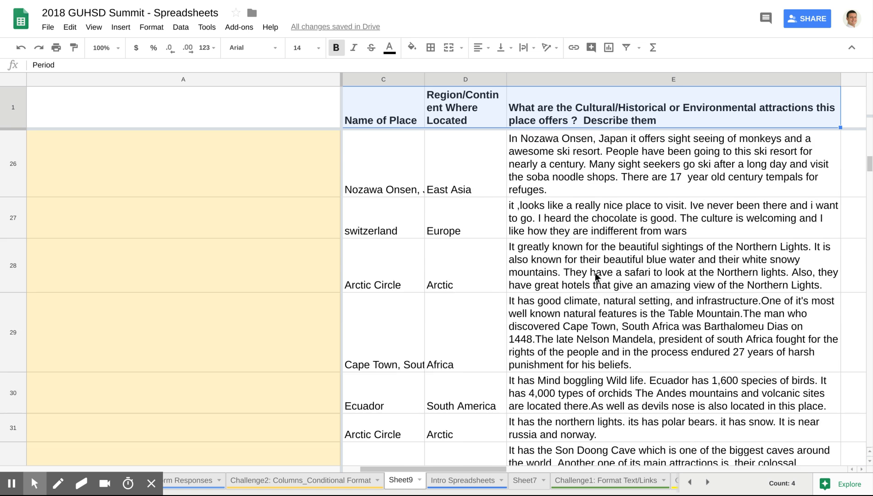
{"action": "scroll", "coordinate": [591, 274], "scroll_direction": "down", "scroll_amount": 2}
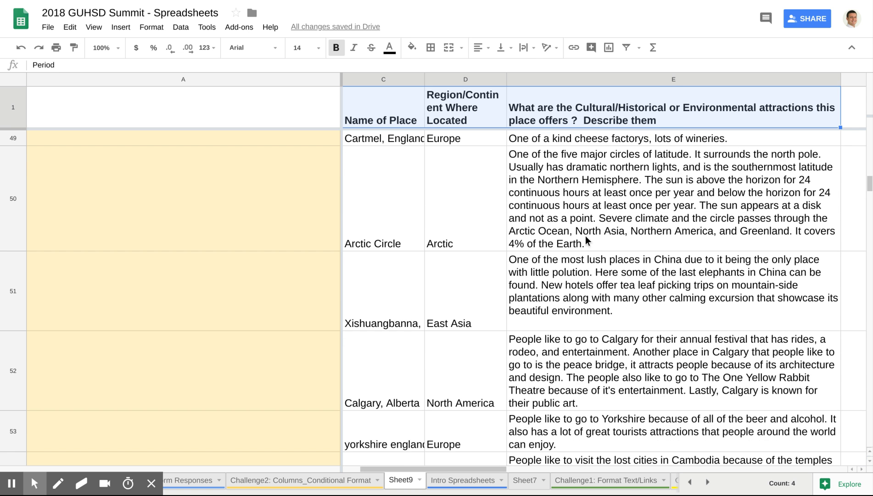
{"action": "scroll", "coordinate": [585, 236], "scroll_direction": "up", "scroll_amount": 1}
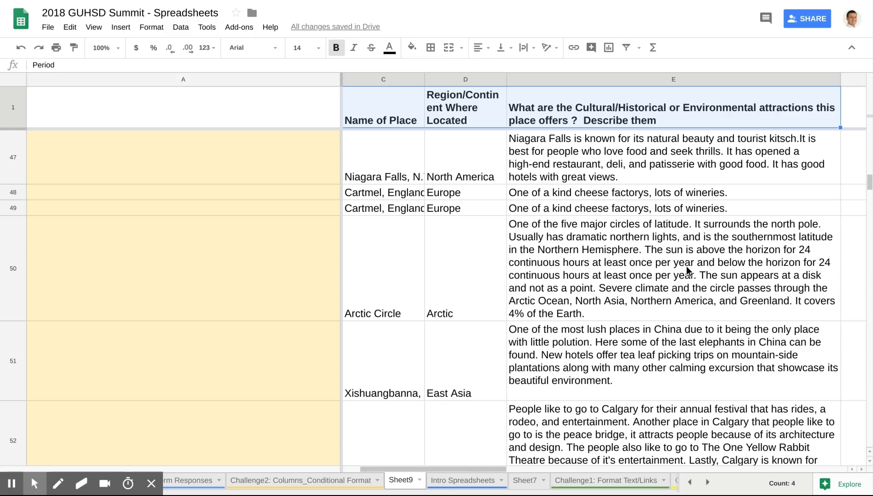
{"action": "double_click", "coordinate": [648, 251]}
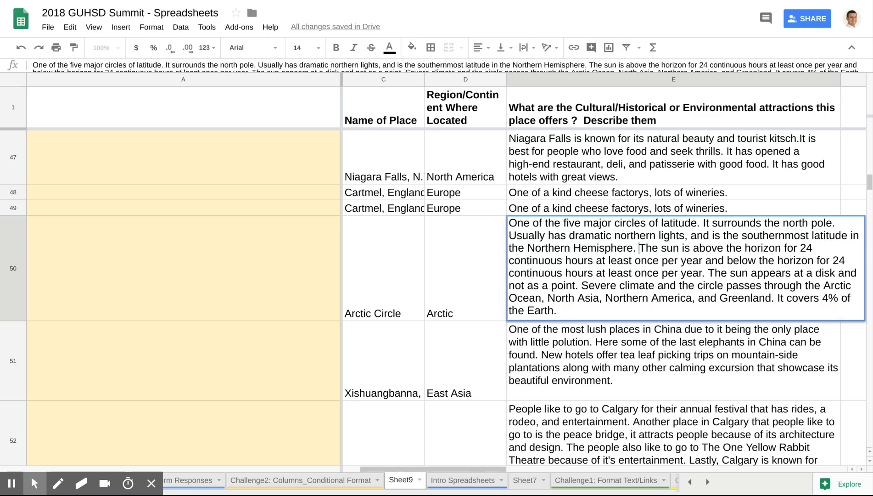
{"action": "key", "text": "ctrl+Return"}
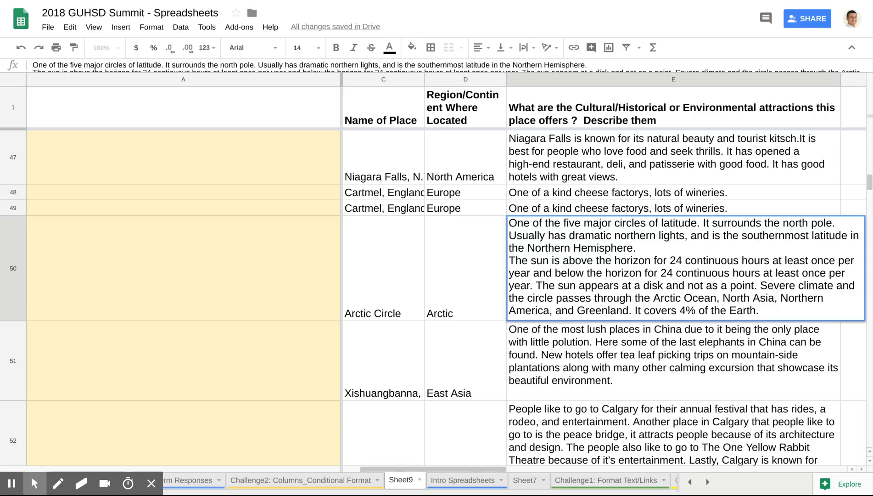
{"action": "key", "text": "ctrl+Return"}
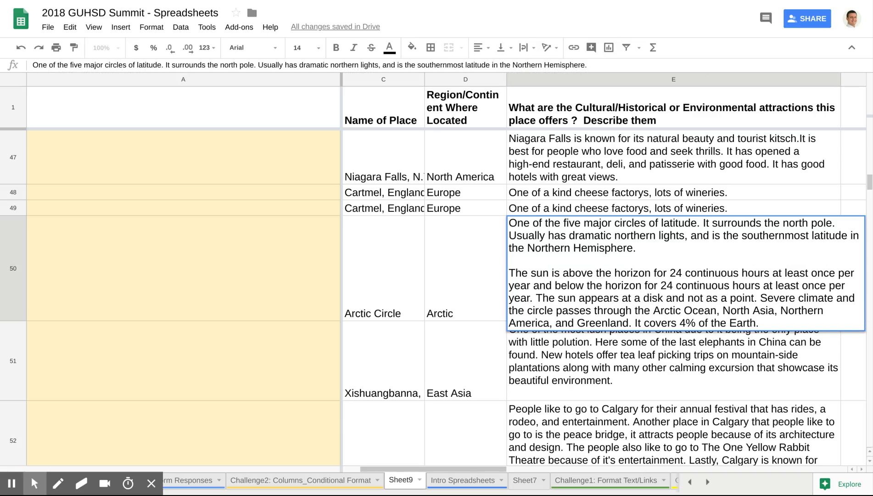
{"action": "left_click", "coordinate": [661, 357]}
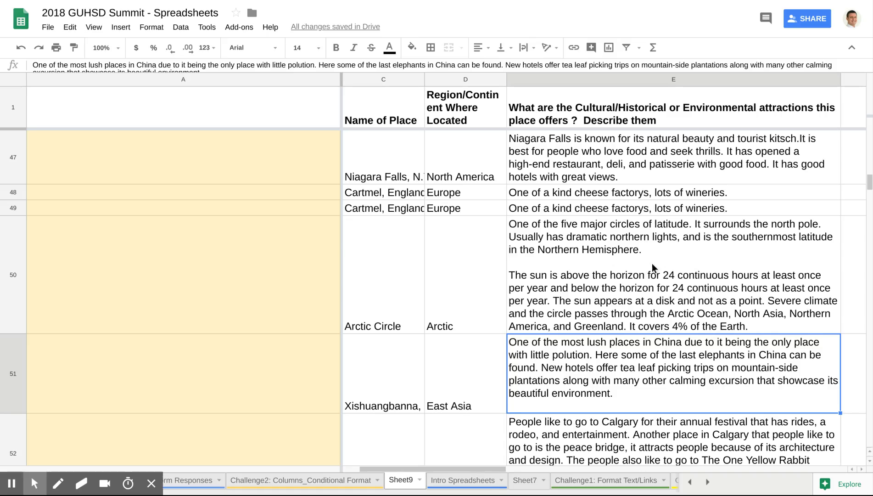
- Select the whole Region/Continent column D and open its conditional formatting rules
{"action": "left_click", "coordinate": [417, 465]}
{"action": "left_click", "coordinate": [382, 465]}
{"action": "scroll", "coordinate": [468, 369], "scroll_direction": "up", "scroll_amount": 5}
{"action": "scroll", "coordinate": [458, 330], "scroll_direction": "up", "scroll_amount": 15}
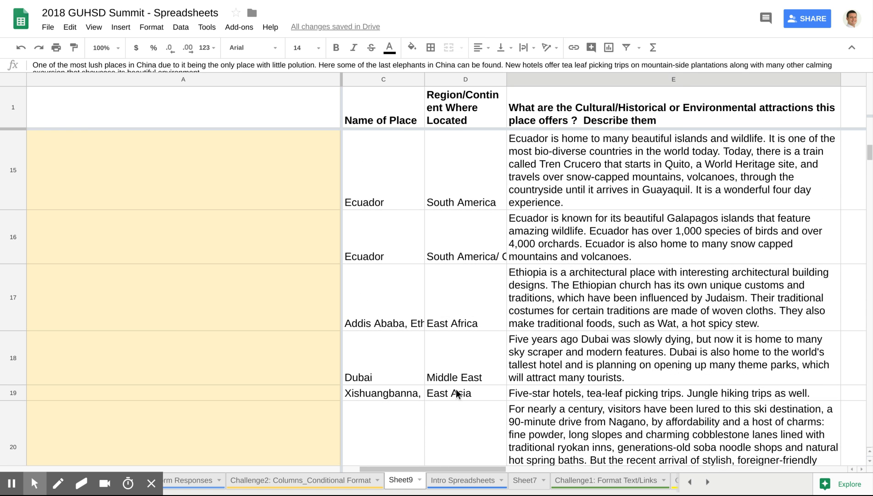
{"action": "scroll", "coordinate": [455, 216], "scroll_direction": "up", "scroll_amount": 8}
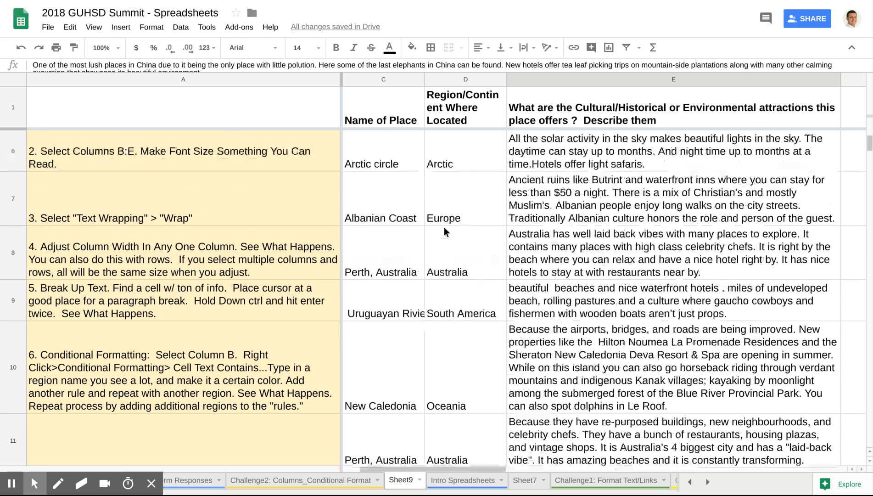
{"action": "scroll", "coordinate": [446, 233], "scroll_direction": "up", "scroll_amount": 2}
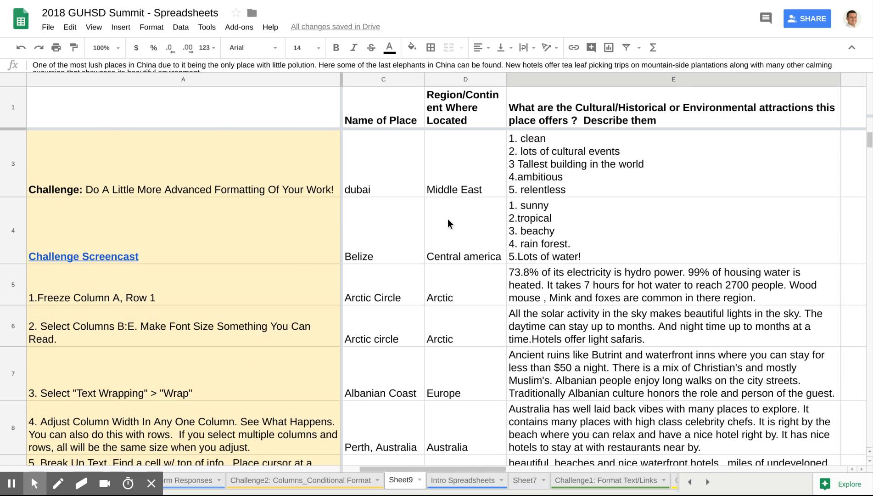
{"action": "left_click", "coordinate": [448, 77]}
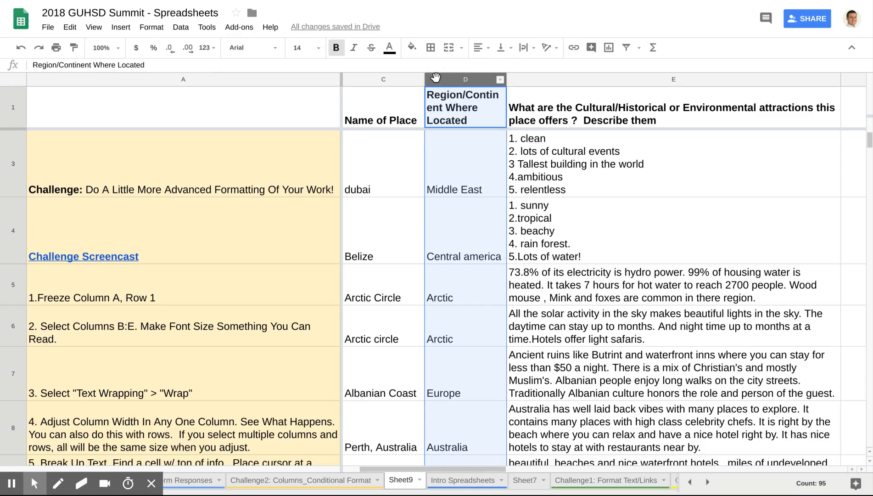
{"action": "right_click", "coordinate": [434, 79]}
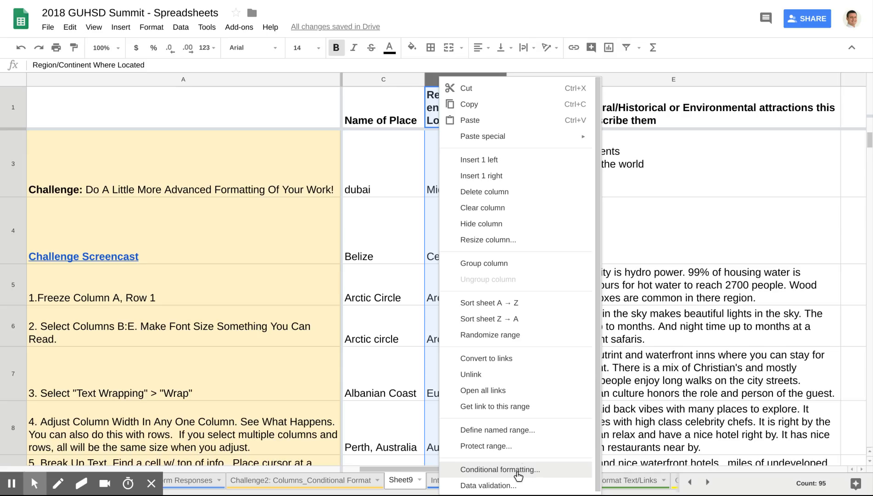
{"action": "left_click", "coordinate": [144, 28]}
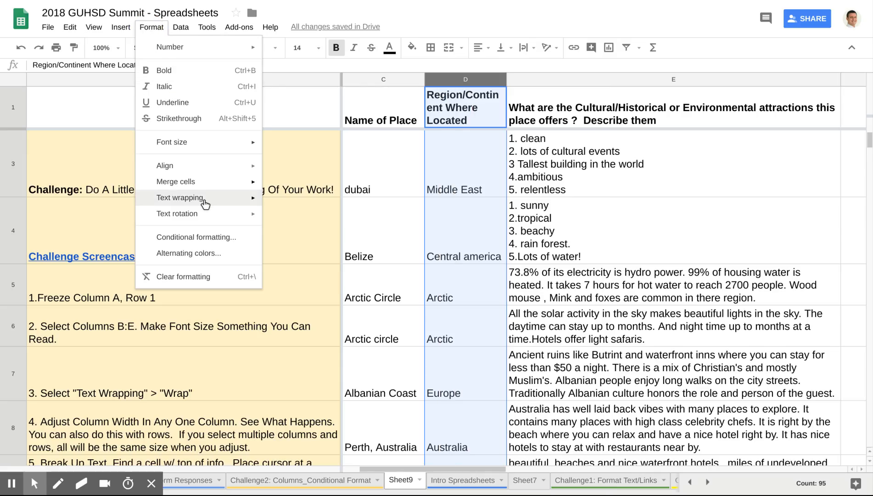
{"action": "left_click", "coordinate": [212, 240]}
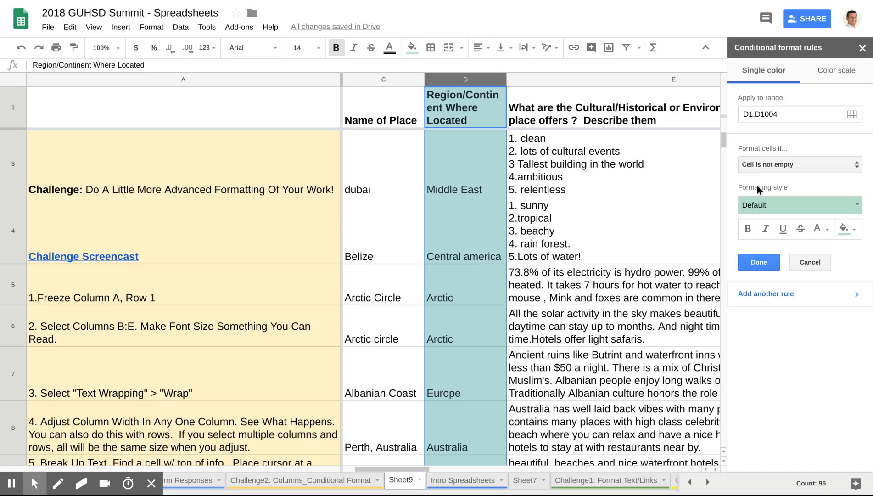
- Define a rule that fills column D cells with cyan when their text is exactly "middle east"
{"action": "left_click", "coordinate": [759, 165]}
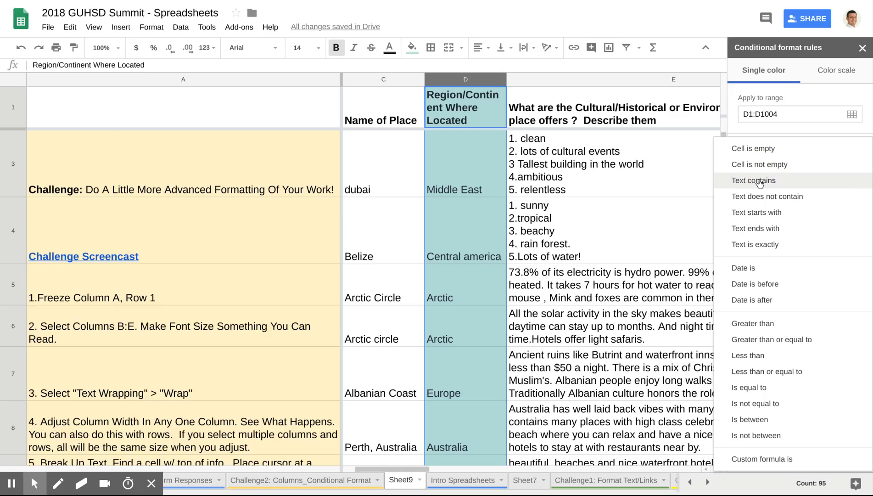
{"action": "left_click", "coordinate": [739, 237]}
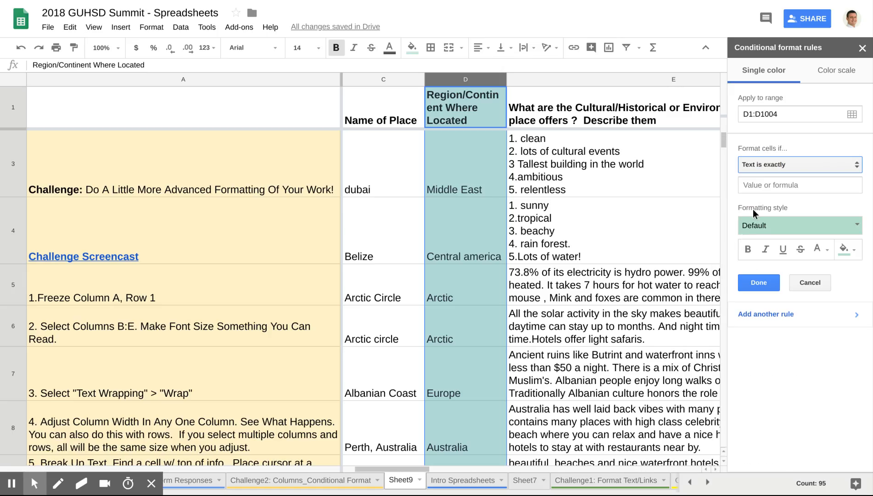
{"action": "type", "text": "middle east"}
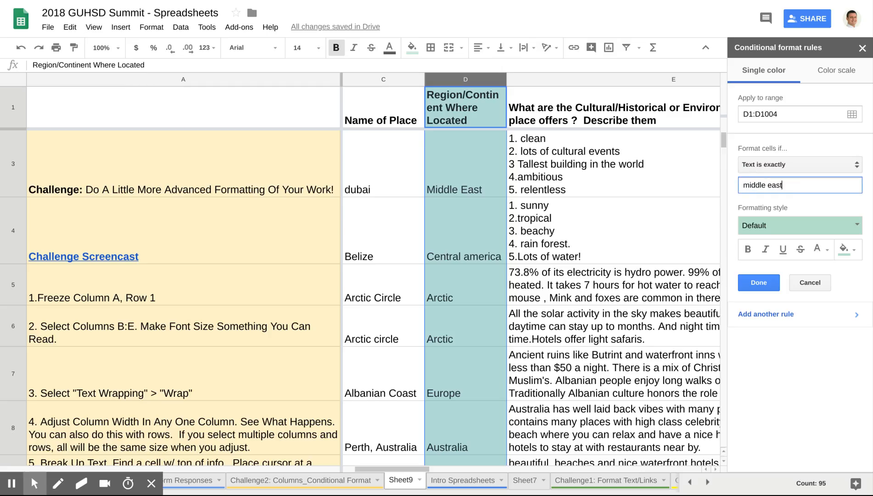
{"action": "left_click", "coordinate": [766, 226]}
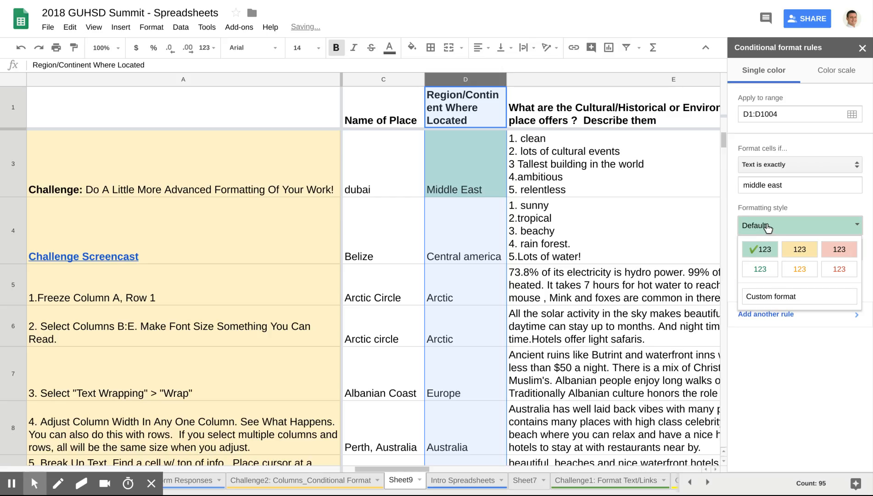
{"action": "left_click", "coordinate": [768, 227]}
{"action": "left_click", "coordinate": [844, 250]}
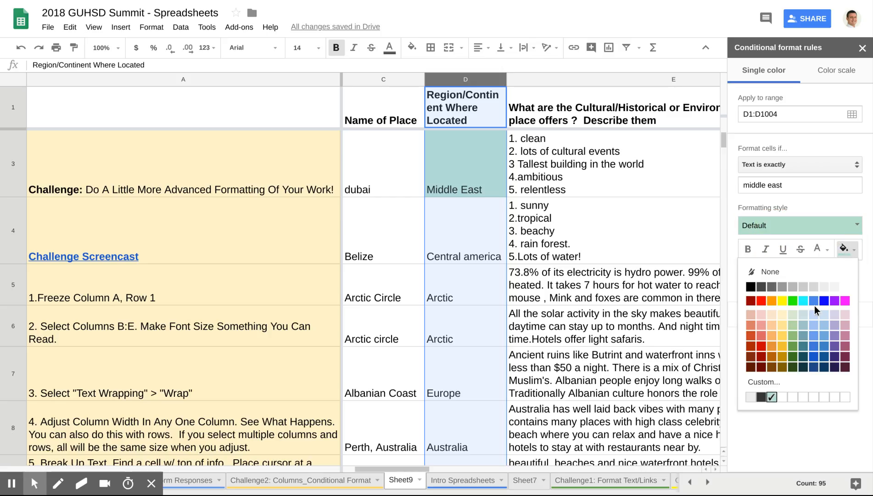
{"action": "left_click", "coordinate": [803, 300]}
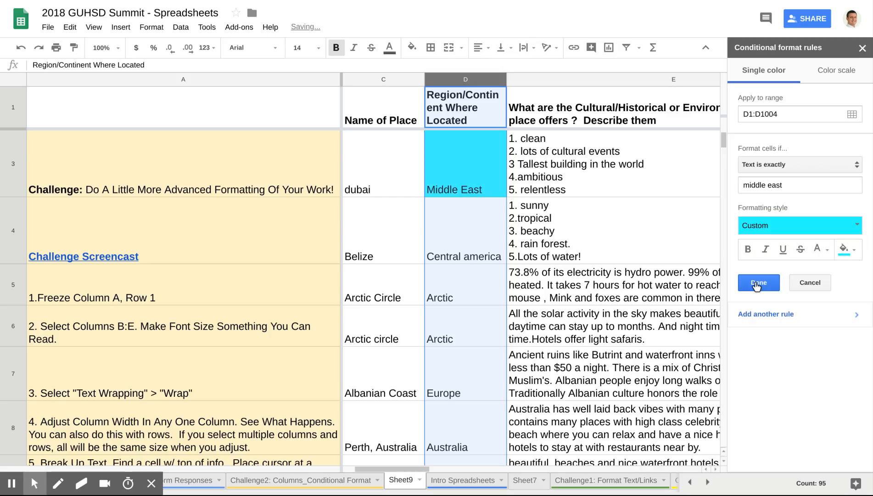
- Add another rule that fills column D cells with red when their text is exactly "Africa"
{"action": "left_click", "coordinate": [763, 314]}
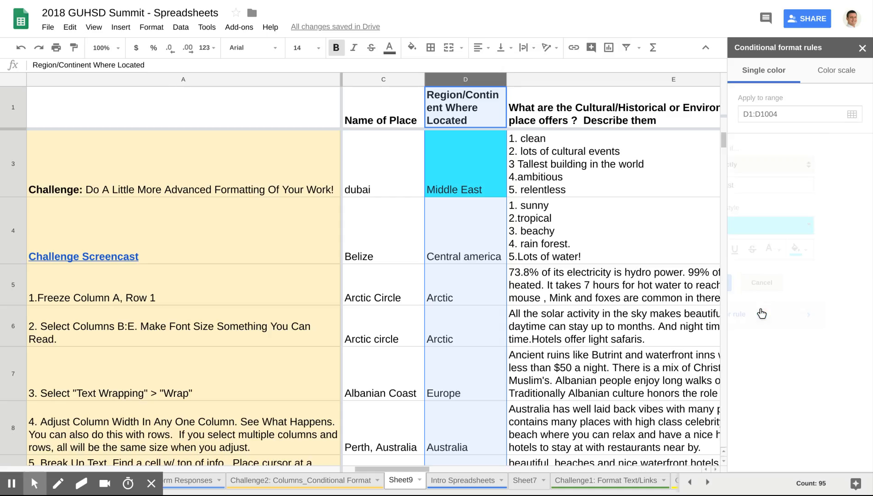
{"action": "left_click", "coordinate": [760, 180]}
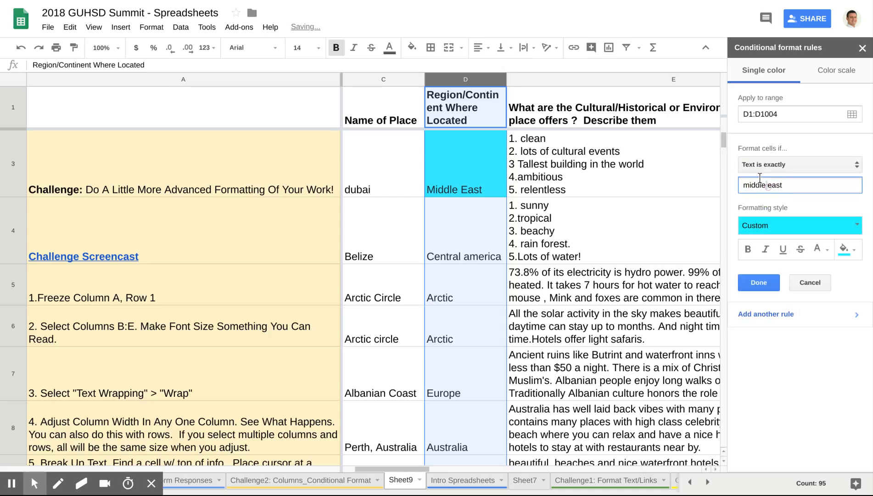
{"action": "double_click", "coordinate": [769, 185]}
{"action": "left_click", "coordinate": [790, 185]}
{"action": "left_click_drag", "start_coordinate": [790, 185], "coordinate": [740, 176]}
{"action": "type", "text": "Africa"}
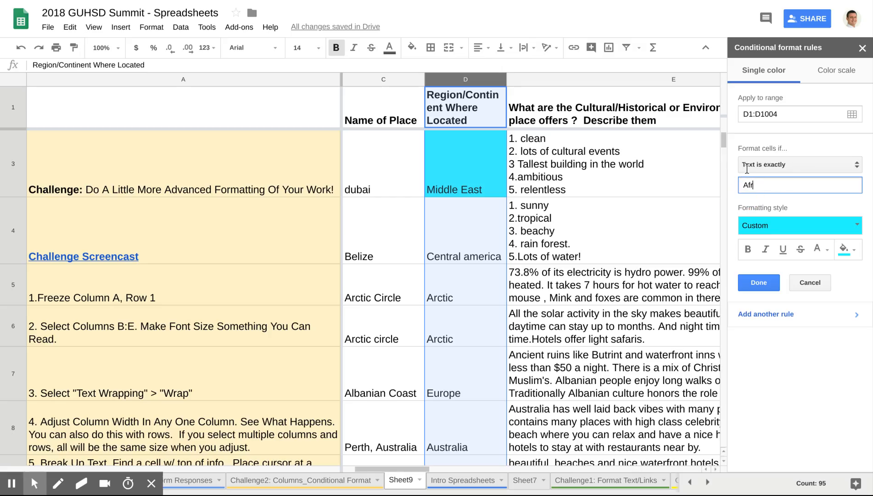
{"action": "left_click", "coordinate": [844, 248]}
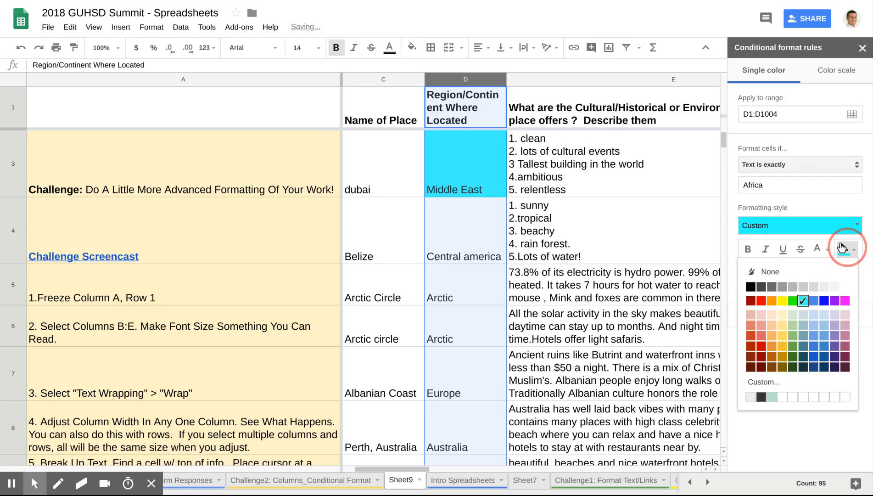
{"action": "left_click", "coordinate": [758, 300]}
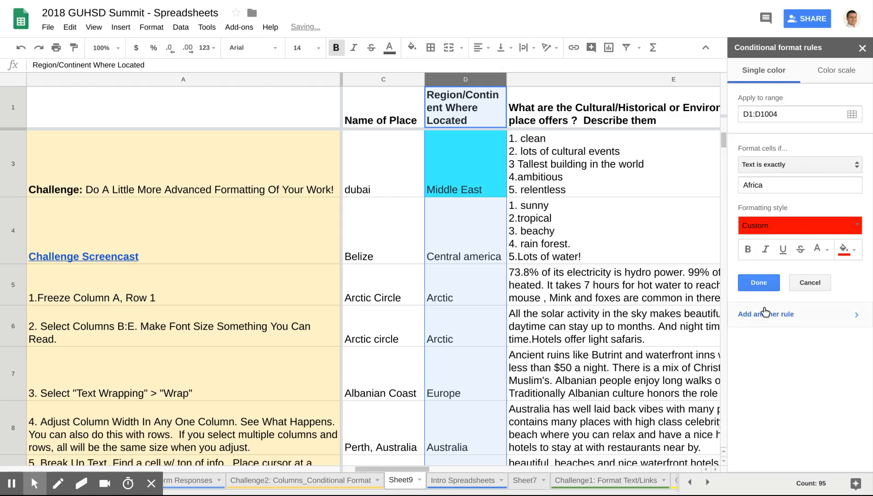
- Add a third rule that fills column D cells with blue when their text is exactly "Arctic", and finish the rule
{"action": "left_click", "coordinate": [761, 183]}
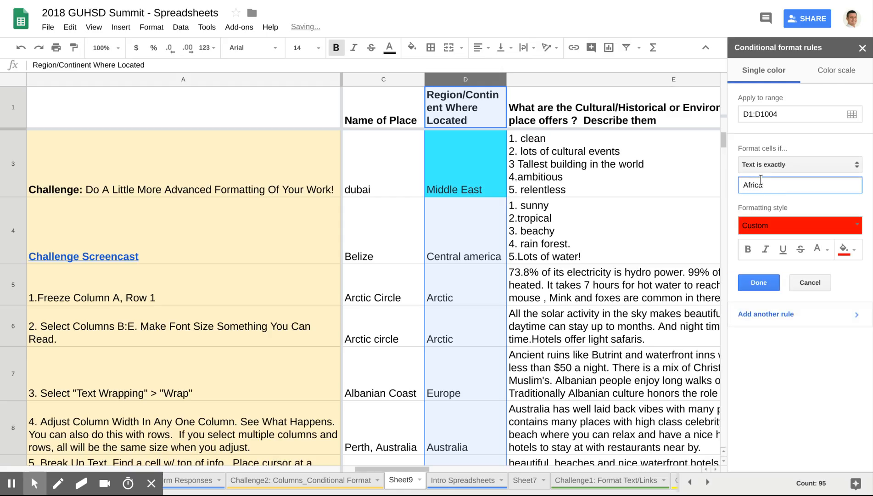
{"action": "key", "text": "BackSpace"}
{"action": "key", "text": "BackSpace"}
{"action": "key", "text": "BackSpace"}
{"action": "key", "text": "BackSpace"}
{"action": "key", "text": "BackSpace"}
{"action": "type", "text": "r"}
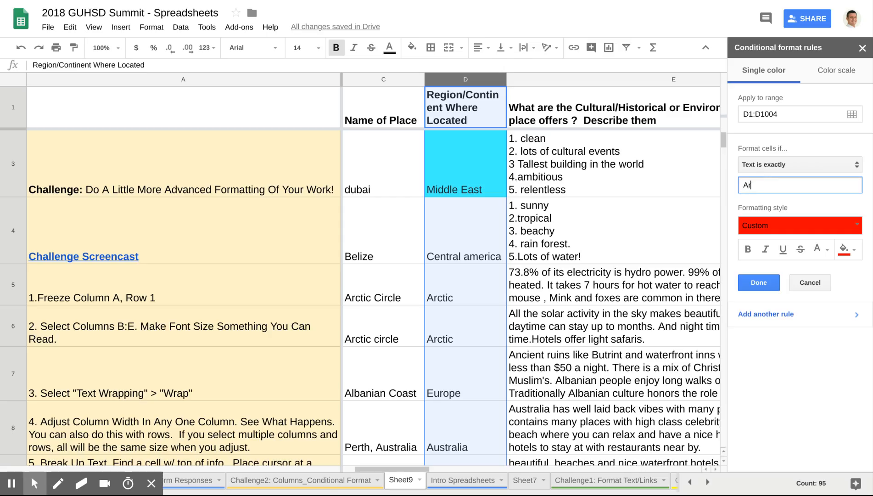
{"action": "type", "text": "ctic"}
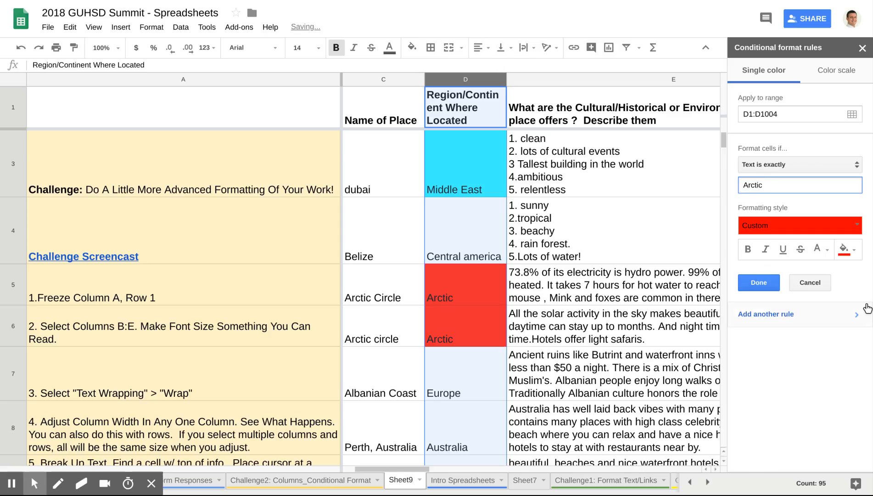
{"action": "left_click", "coordinate": [844, 249]}
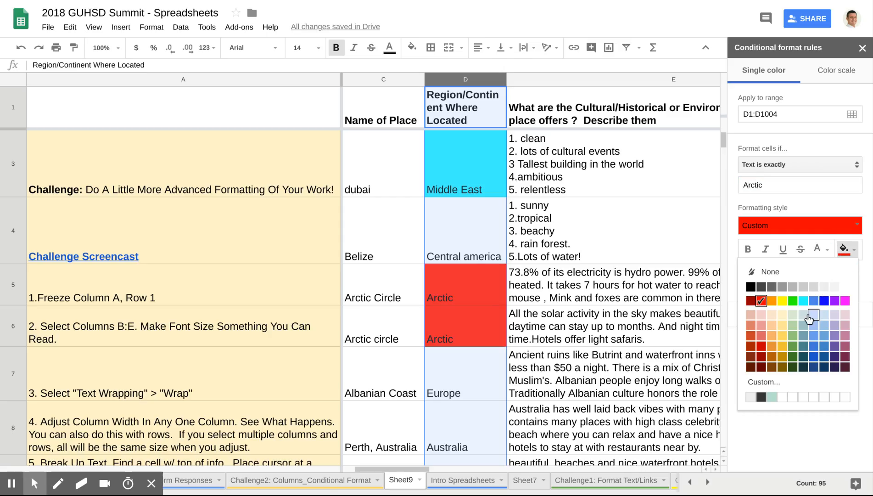
{"action": "left_click", "coordinate": [810, 342]}
{"action": "left_click", "coordinate": [749, 284]}
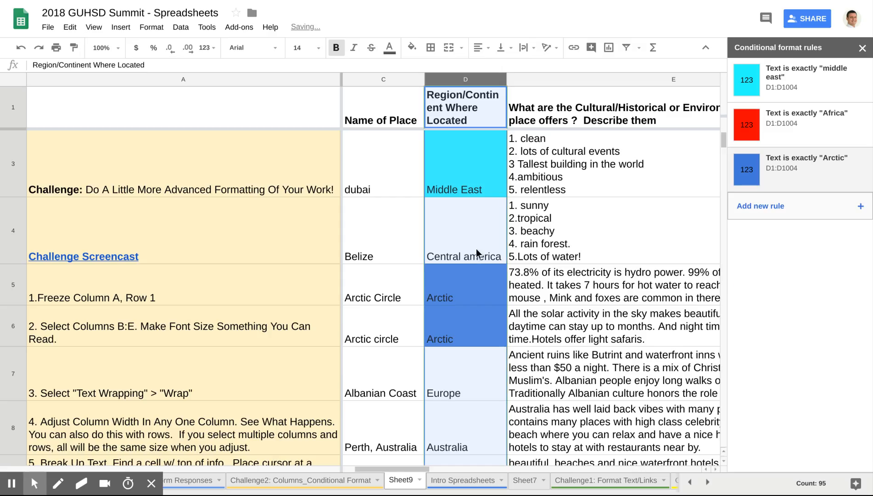
- Add a new column D rule giving non-empty cells the default green style, and close the conditional format rules
{"action": "scroll", "coordinate": [447, 245], "scroll_direction": "down", "scroll_amount": 5}
{"action": "scroll", "coordinate": [451, 278], "scroll_direction": "up", "scroll_amount": 6}
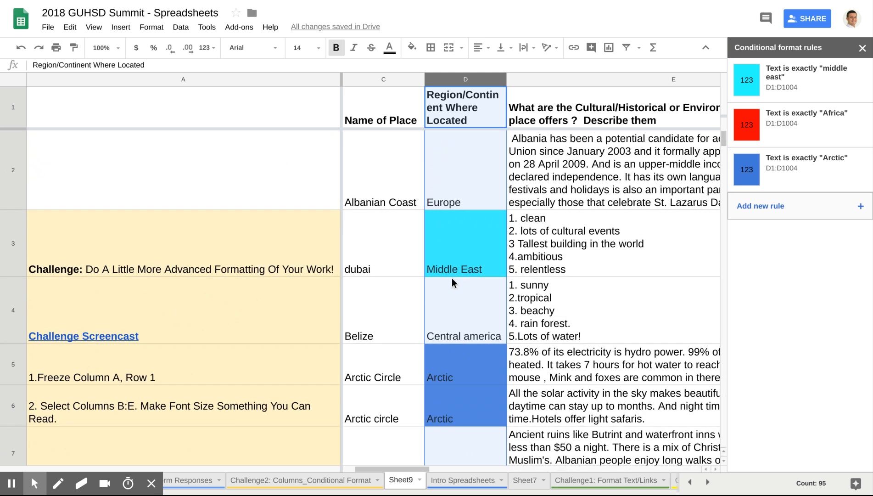
{"action": "scroll", "coordinate": [452, 278], "scroll_direction": "down", "scroll_amount": 5}
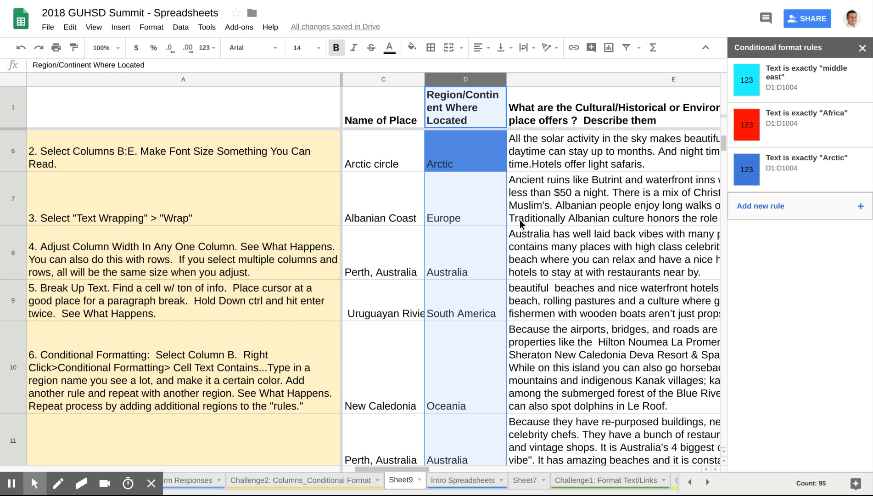
{"action": "left_click", "coordinate": [767, 205]}
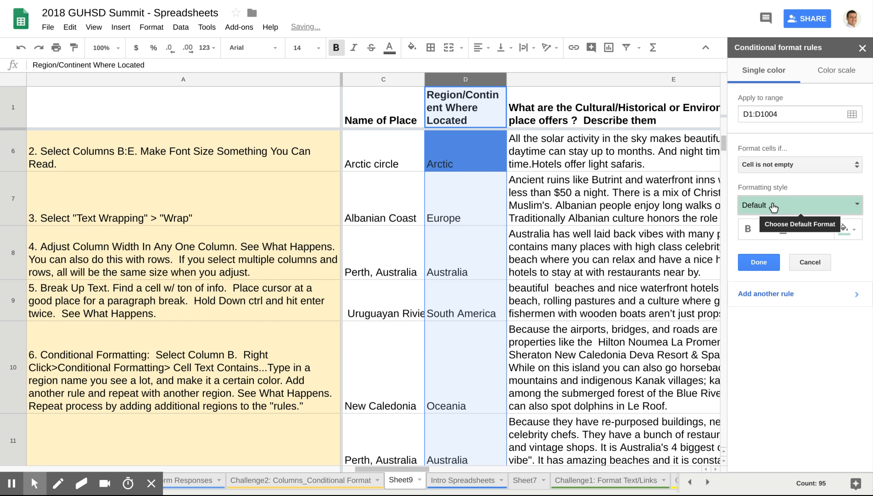
{"action": "left_click", "coordinate": [845, 163]}
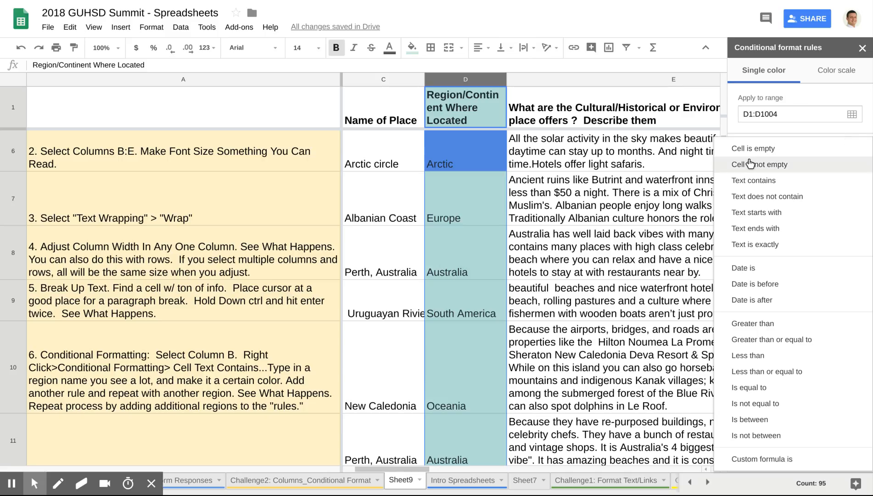
{"action": "left_click", "coordinate": [778, 129]}
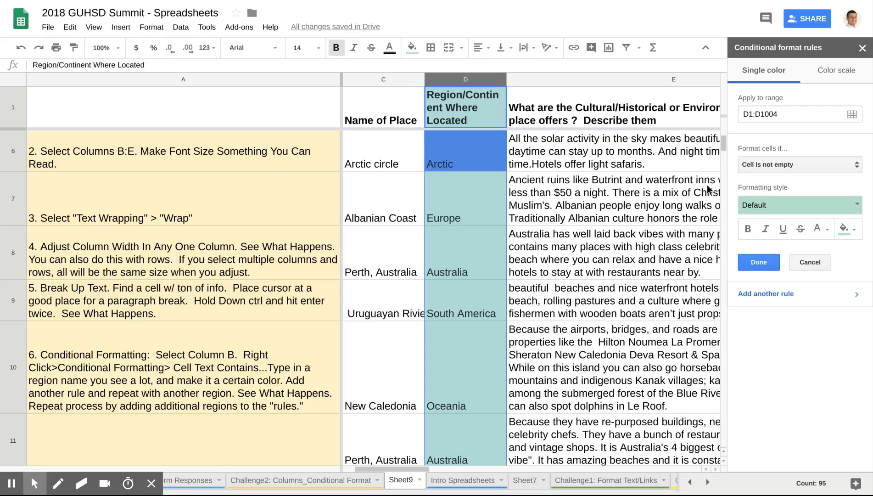
{"action": "left_click", "coordinate": [857, 50]}
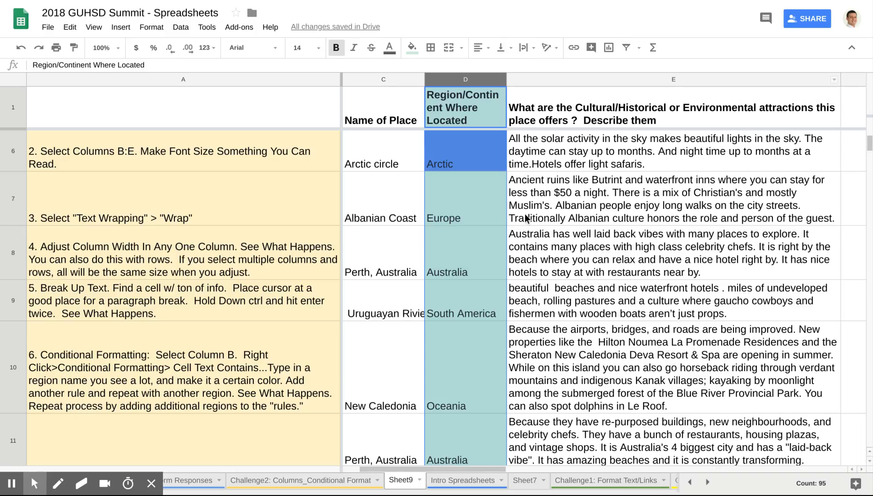
{"action": "scroll", "coordinate": [613, 318], "scroll_direction": "down", "scroll_amount": 1}
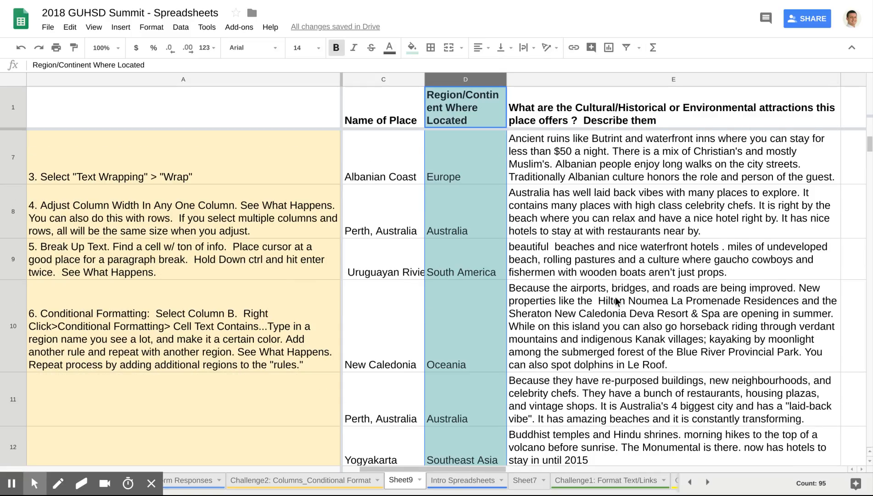